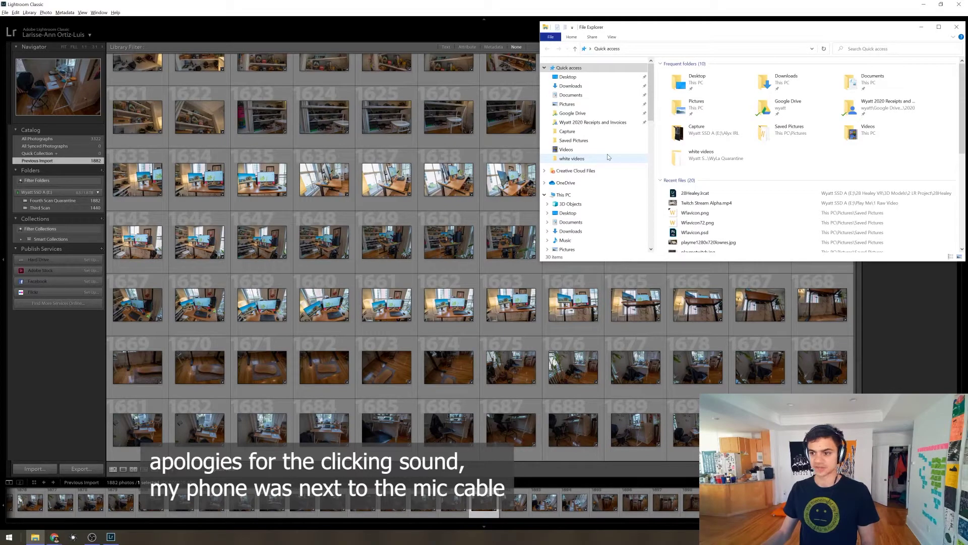
Step: Open photo DSC03550.jpg and zoom onto the yellow handlebars to check sharpness
{"action": "scroll", "coordinate": [607, 156], "scroll_direction": "down", "scroll_amount": 1}
{"action": "key", "text": "alt+Left"}
{"action": "double_click", "coordinate": [812, 187]}
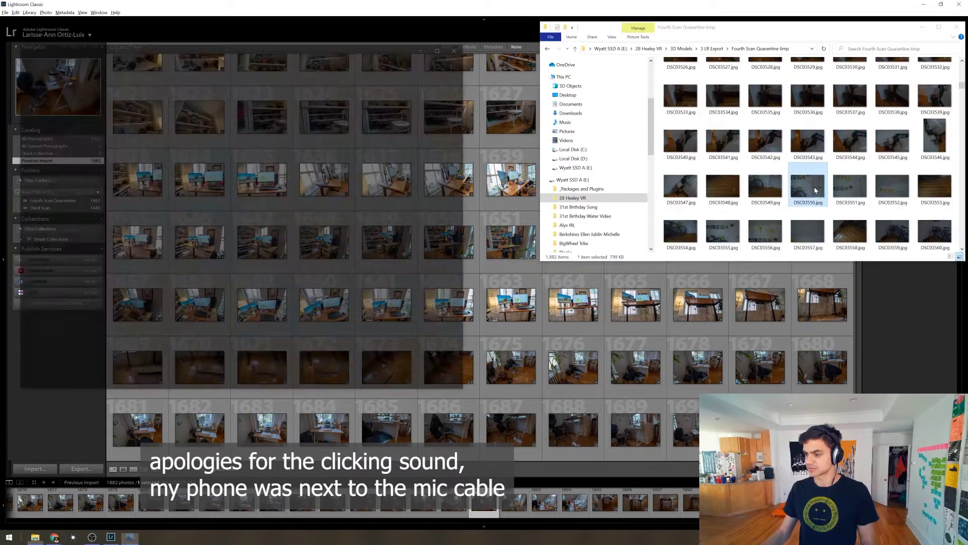
{"action": "left_click", "coordinate": [204, 61]}
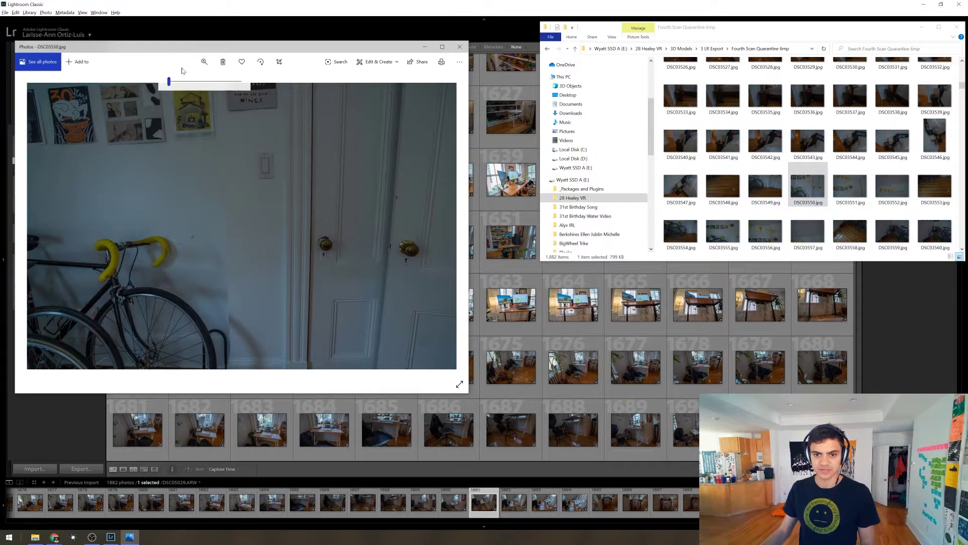
{"action": "scroll", "coordinate": [183, 76], "scroll_direction": "up", "scroll_amount": 3}
{"action": "left_click_drag", "start_coordinate": [188, 125], "coordinate": [242, 187]}
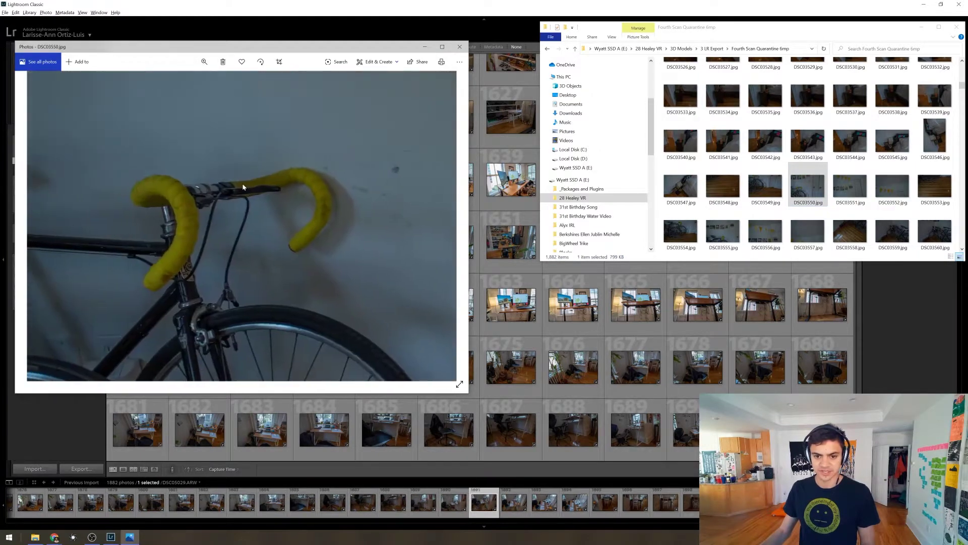
{"action": "left_click", "coordinate": [459, 47]}
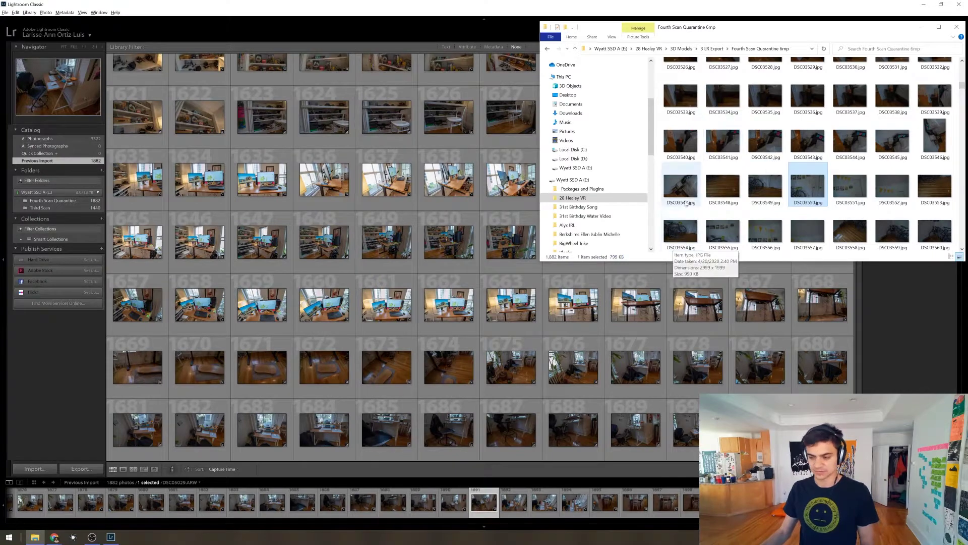
Step: Bring the empty RealityCapture project window to the front
{"action": "key", "text": "super"}
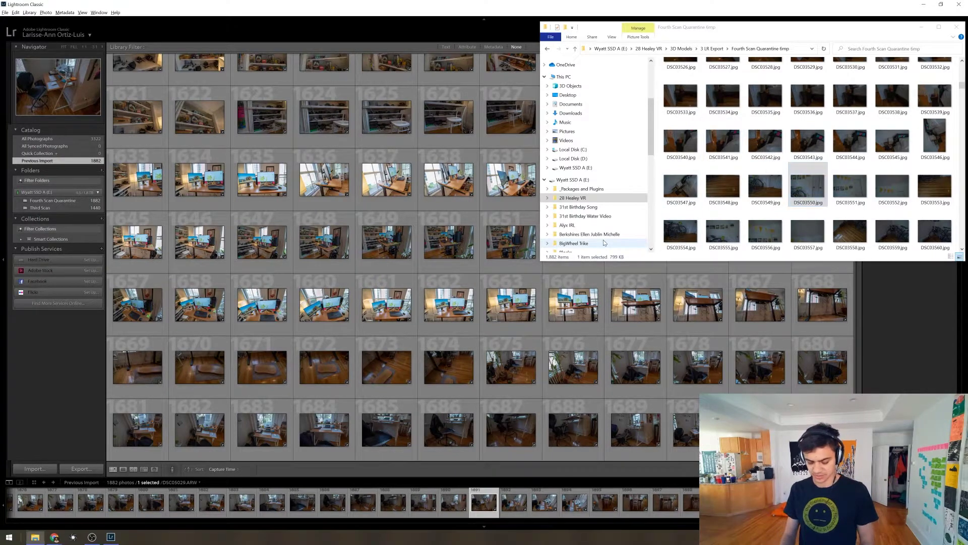
{"action": "type", "text": "rea"}
{"action": "key", "text": "Escape"}
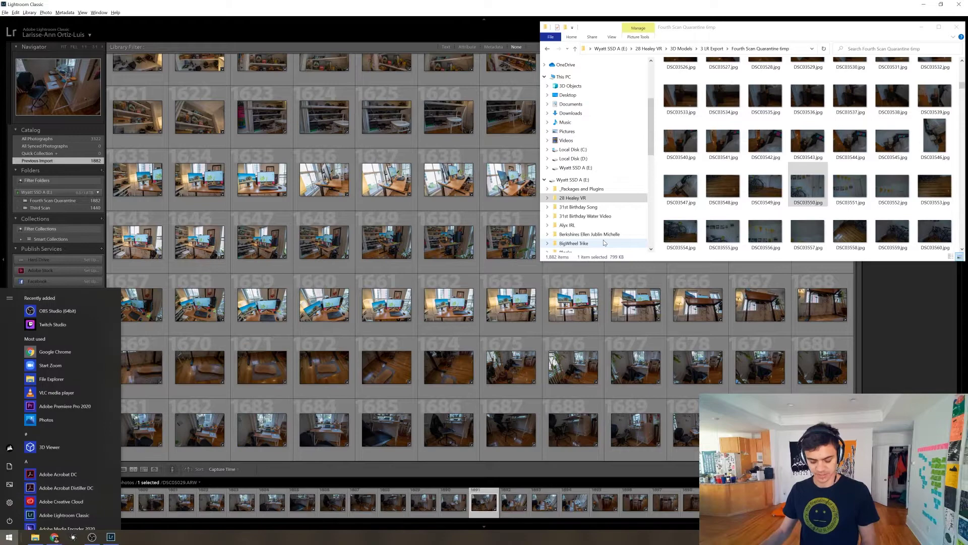
{"action": "key", "text": "Escape"}
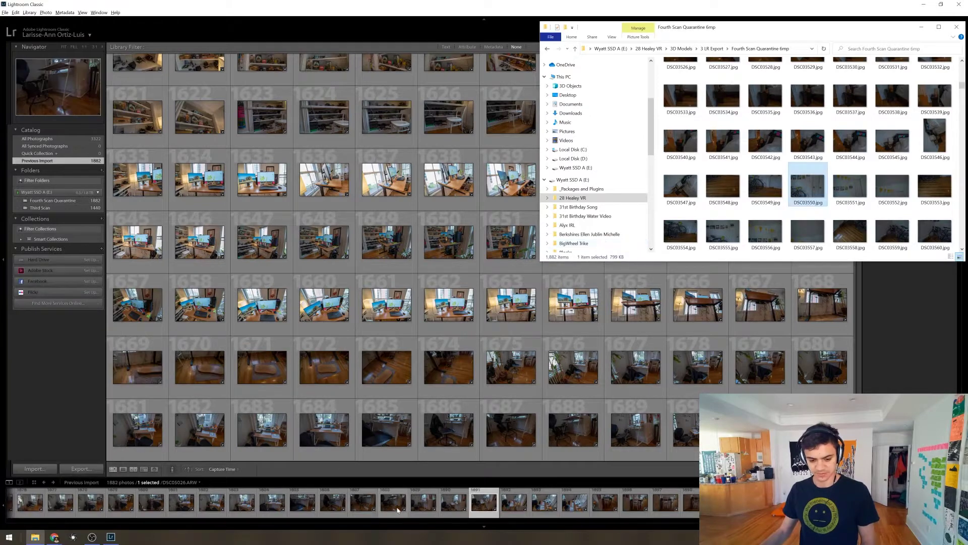
{"action": "left_click", "coordinate": [74, 537]}
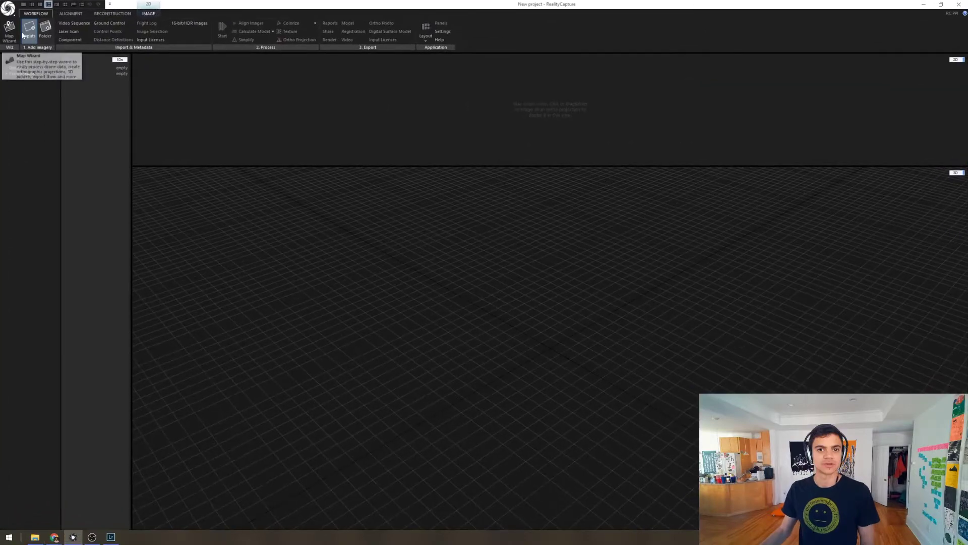
Step: Use Inputs to add all the JPGs from the Fourth Scan Quarantine folder
{"action": "left_click", "coordinate": [29, 31]}
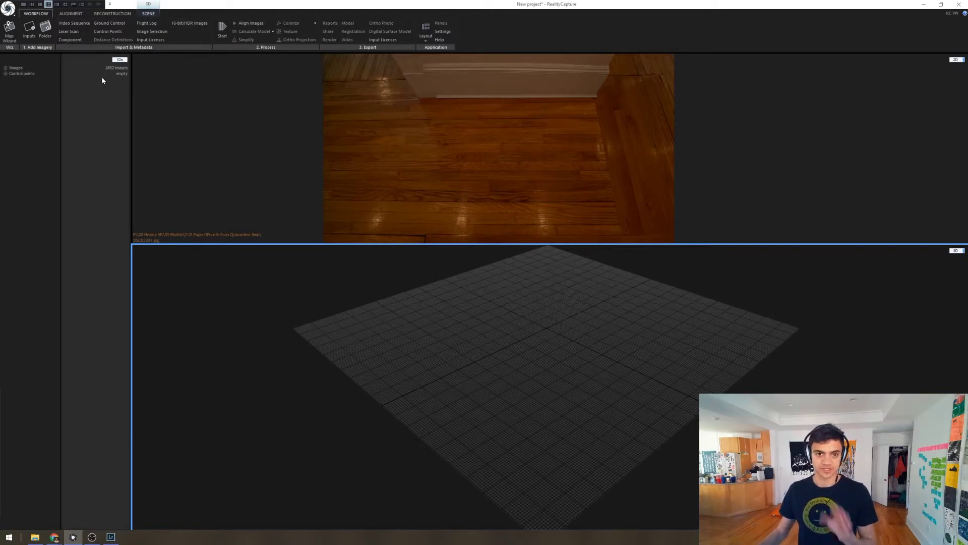
Step: Open and enlarge the Alignment Settings panel, reviewing image overlap and downscale factor
{"action": "left_click", "coordinate": [6, 68]}
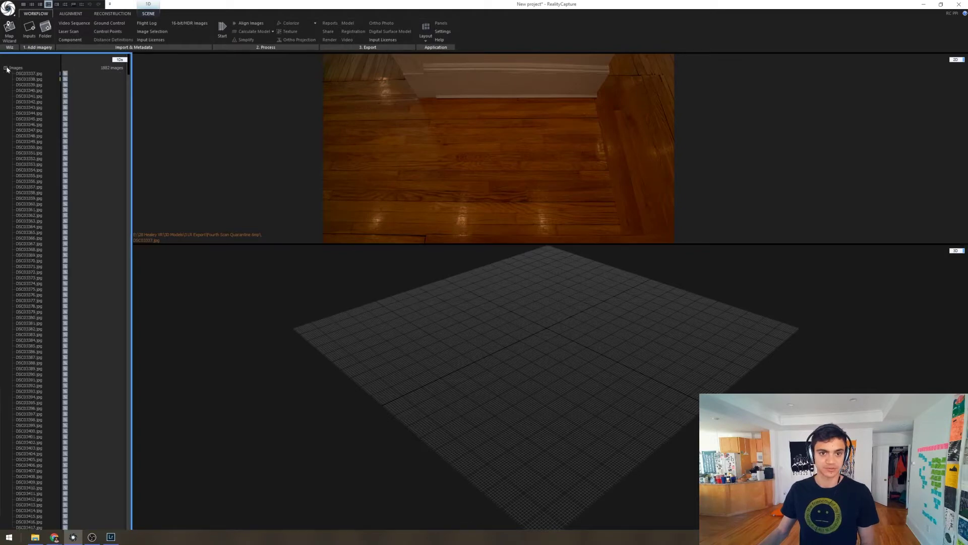
{"action": "left_click", "coordinate": [5, 68]}
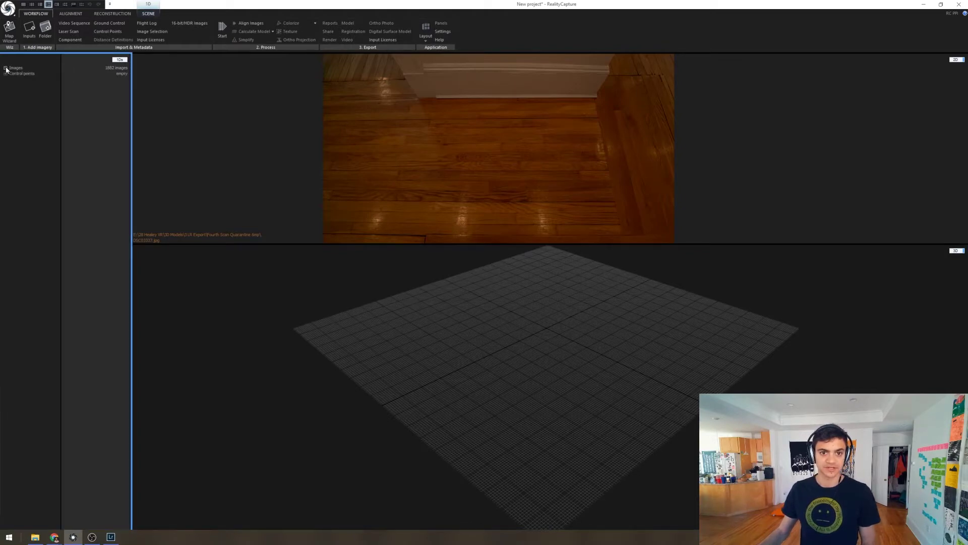
{"action": "left_click", "coordinate": [64, 15]}
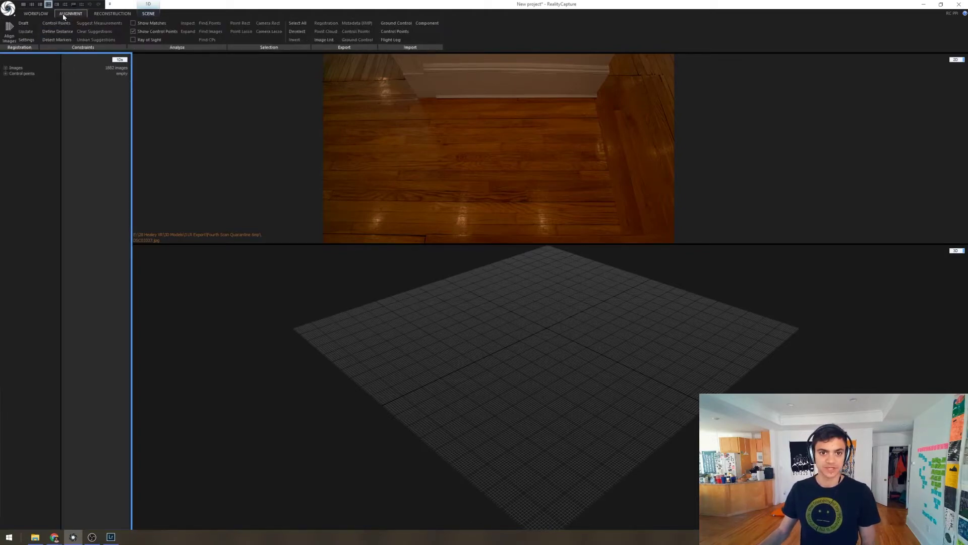
{"action": "left_click", "coordinate": [27, 40]}
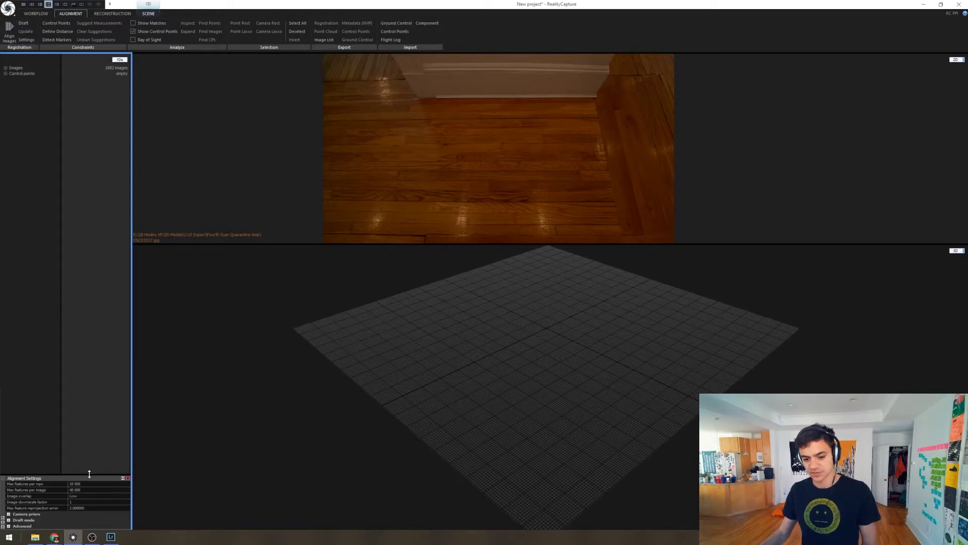
{"action": "left_click_drag", "start_coordinate": [89, 474], "coordinate": [89, 201]}
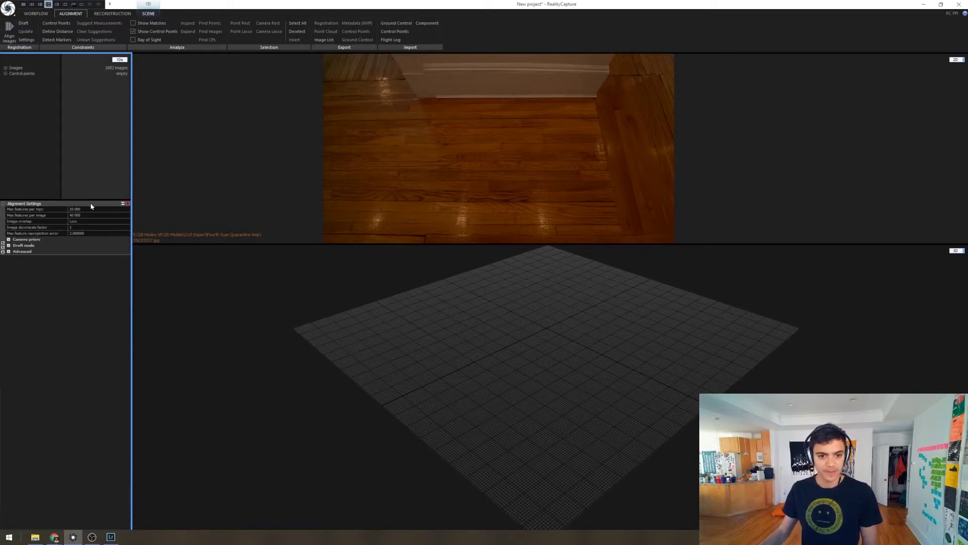
{"action": "left_click", "coordinate": [76, 222]}
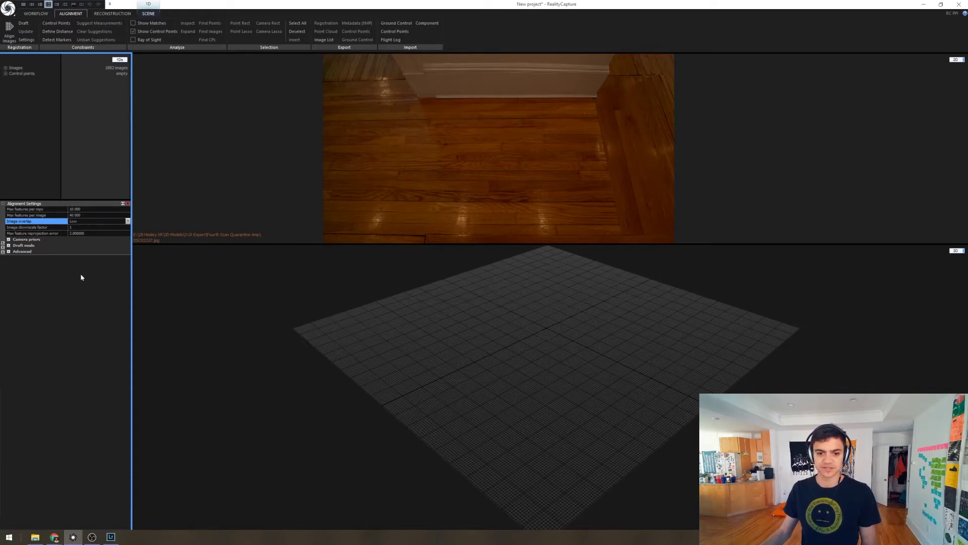
{"action": "left_click", "coordinate": [80, 227]}
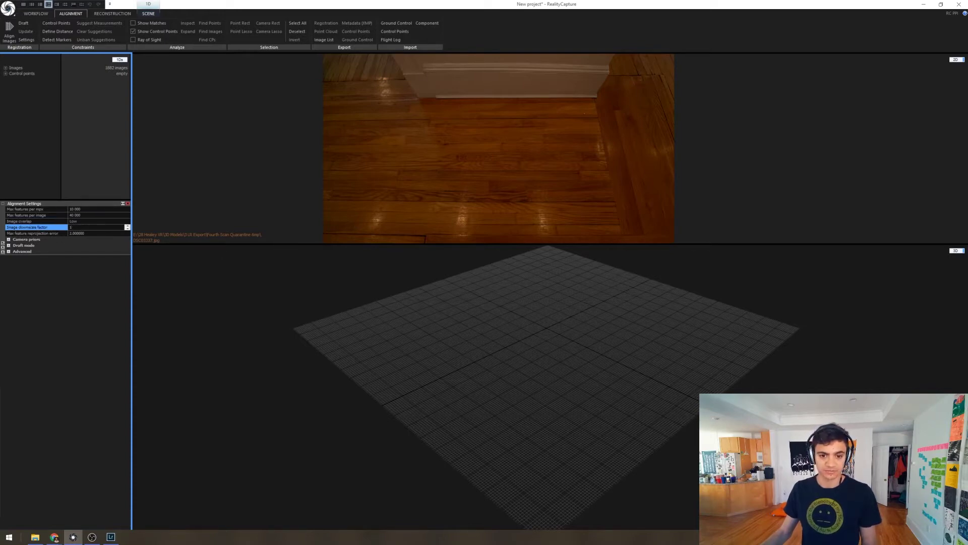
Step: In Advanced settings, set detector sensitivity to High and background feature detection to Yes
{"action": "left_click", "coordinate": [8, 251]}
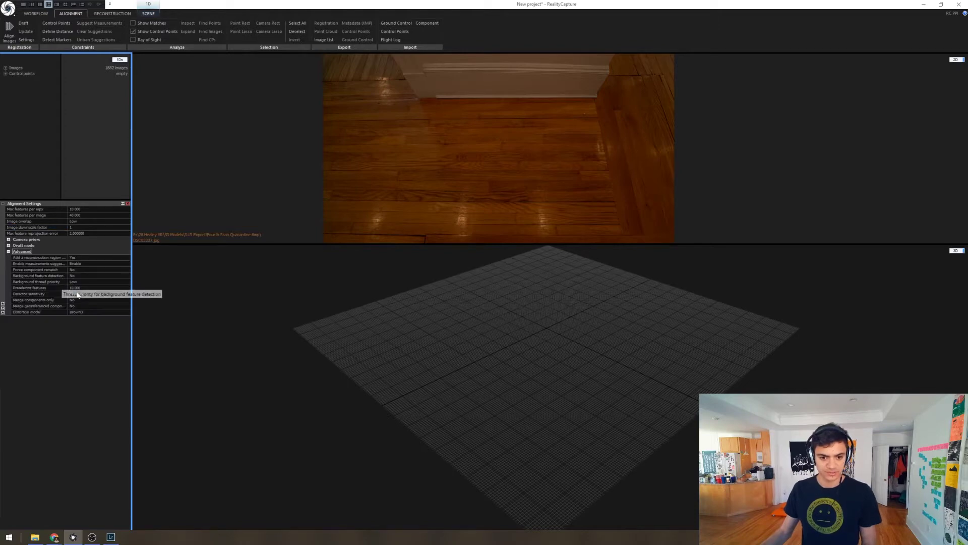
{"action": "left_click", "coordinate": [101, 294]}
{"action": "left_click", "coordinate": [127, 293]}
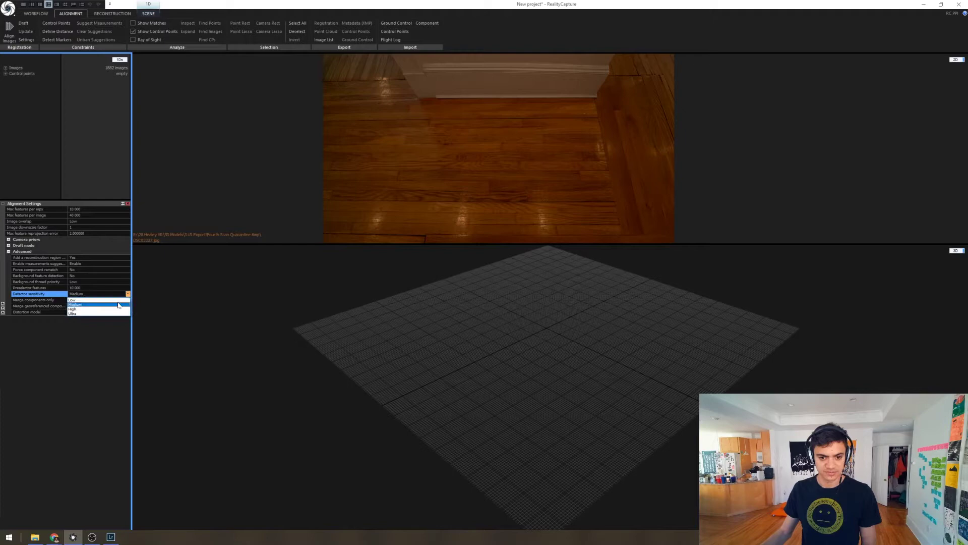
{"action": "left_click", "coordinate": [118, 300]}
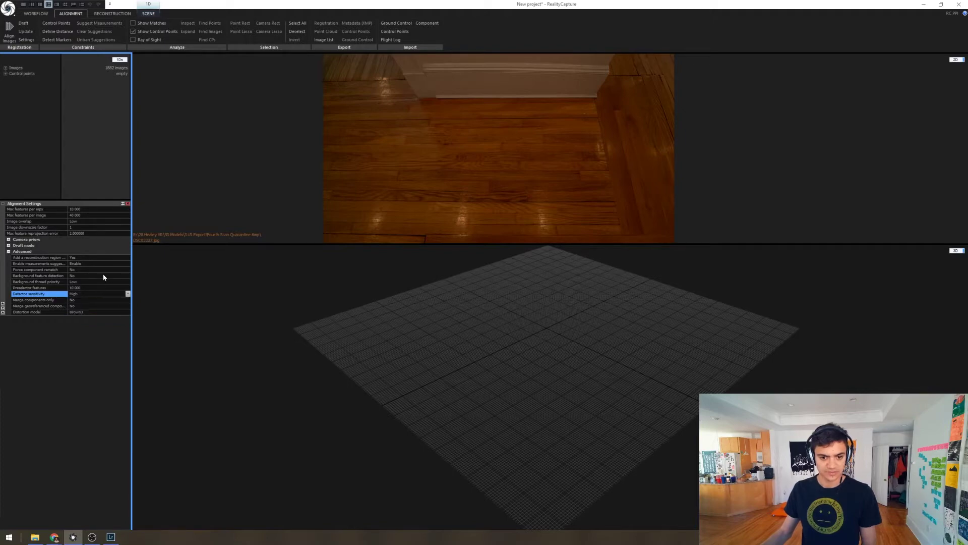
{"action": "left_click", "coordinate": [104, 275]}
{"action": "left_click", "coordinate": [128, 276]}
{"action": "left_click", "coordinate": [119, 286]}
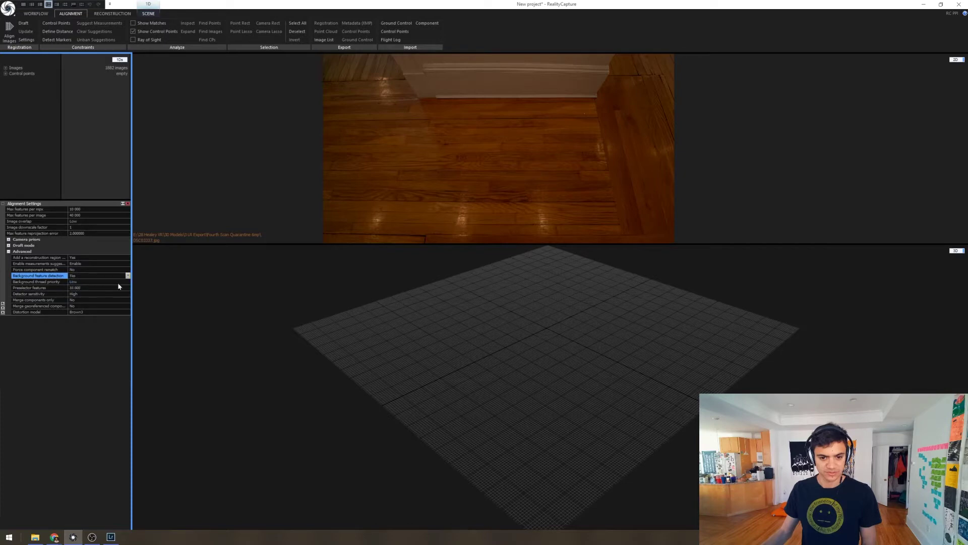
Step: Run Align Images on all 1882 photos and wait for the components to appear
{"action": "left_click", "coordinate": [10, 26]}
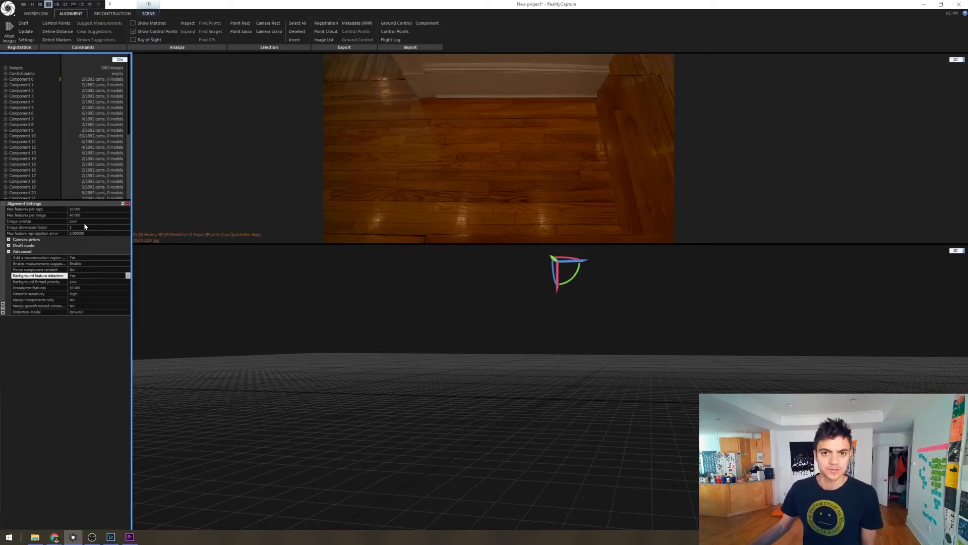
Step: Expand the component list and inspect Component 0 and Component 10's point cloud
{"action": "left_click_drag", "start_coordinate": [92, 201], "coordinate": [92, 341]}
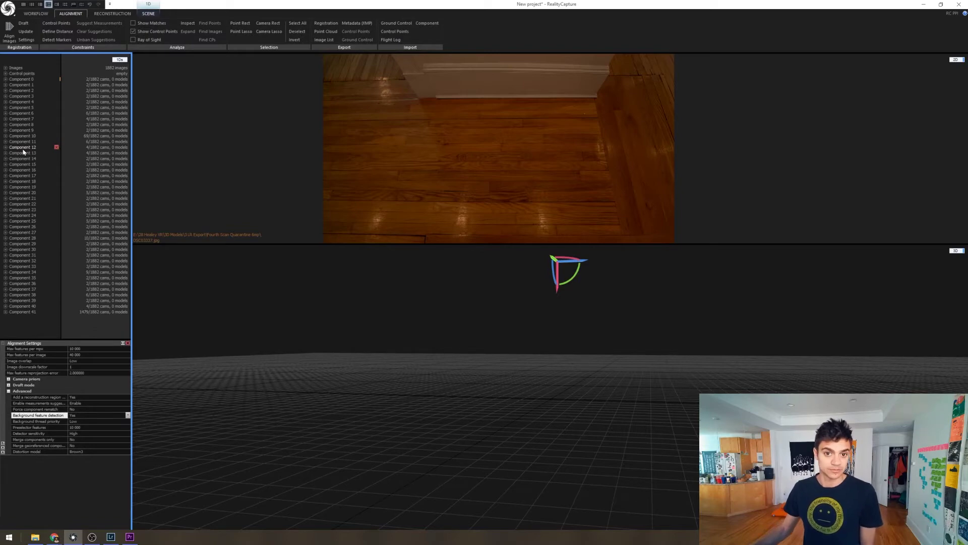
{"action": "left_click", "coordinate": [28, 80]}
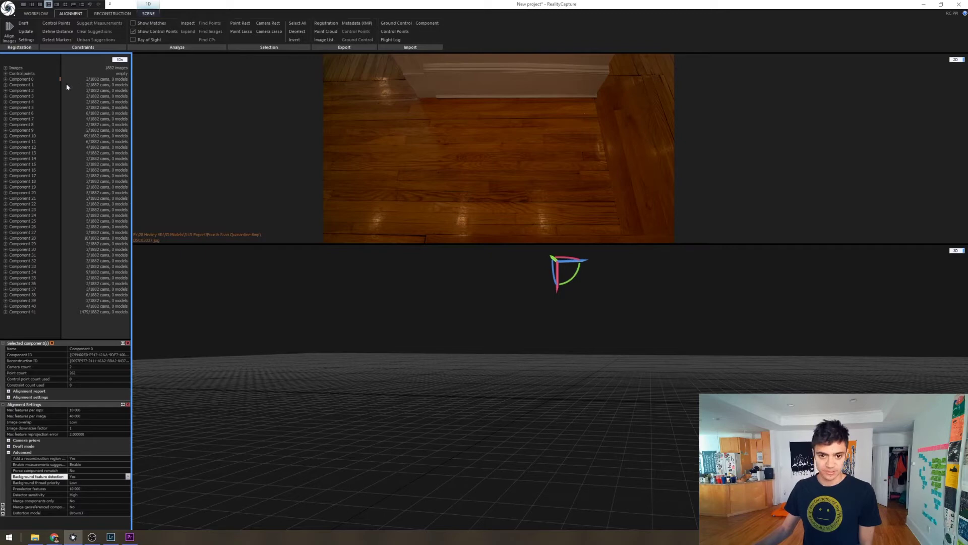
{"action": "left_click", "coordinate": [31, 136]}
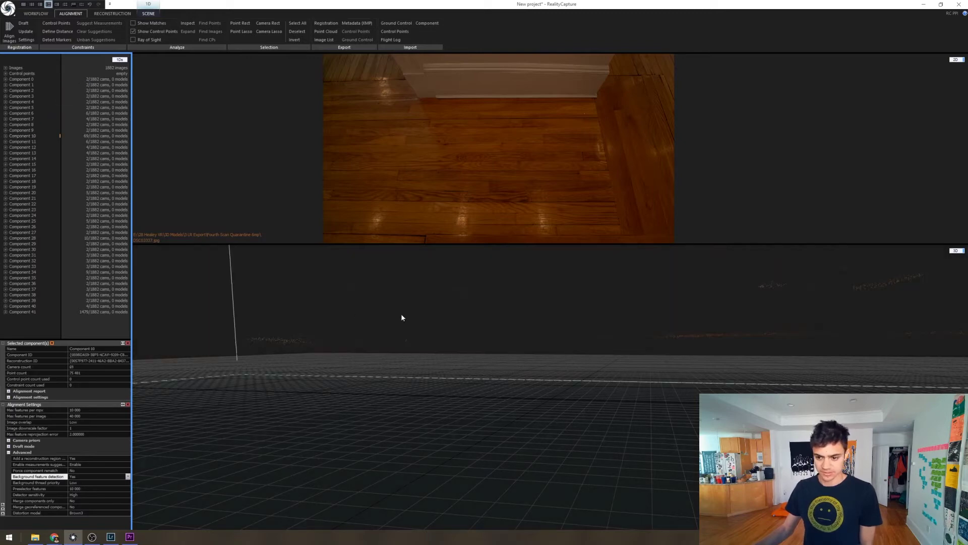
{"action": "left_click", "coordinate": [402, 334]}
{"action": "left_click_drag", "start_coordinate": [416, 329], "coordinate": [485, 261]}
{"action": "scroll", "coordinate": [407, 288], "scroll_direction": "up", "scroll_amount": 5}
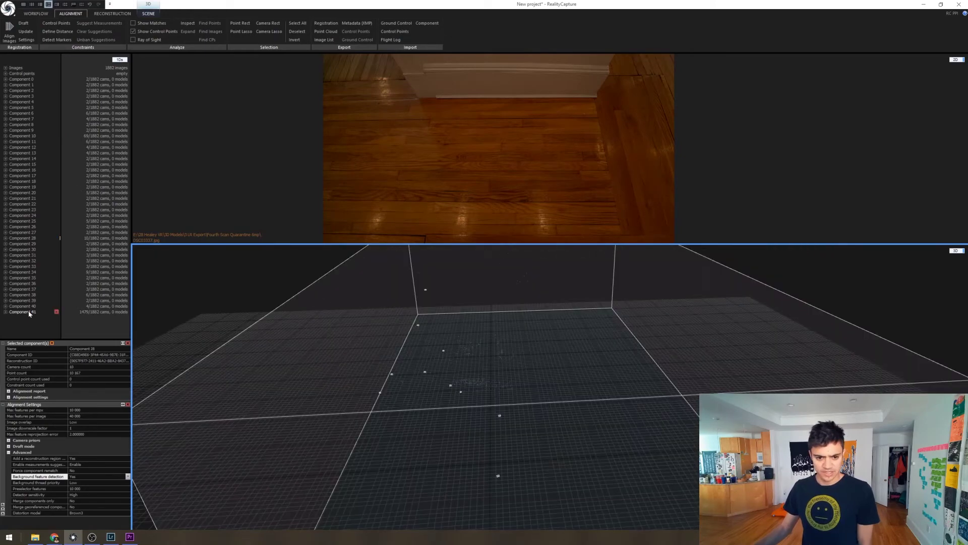
Step: Display Component 41, the 1476-camera component, from an oblique angle
{"action": "left_click", "coordinate": [22, 311]}
{"action": "scroll", "coordinate": [516, 474], "scroll_direction": "up", "scroll_amount": 5}
{"action": "scroll", "coordinate": [516, 474], "scroll_direction": "down", "scroll_amount": 5}
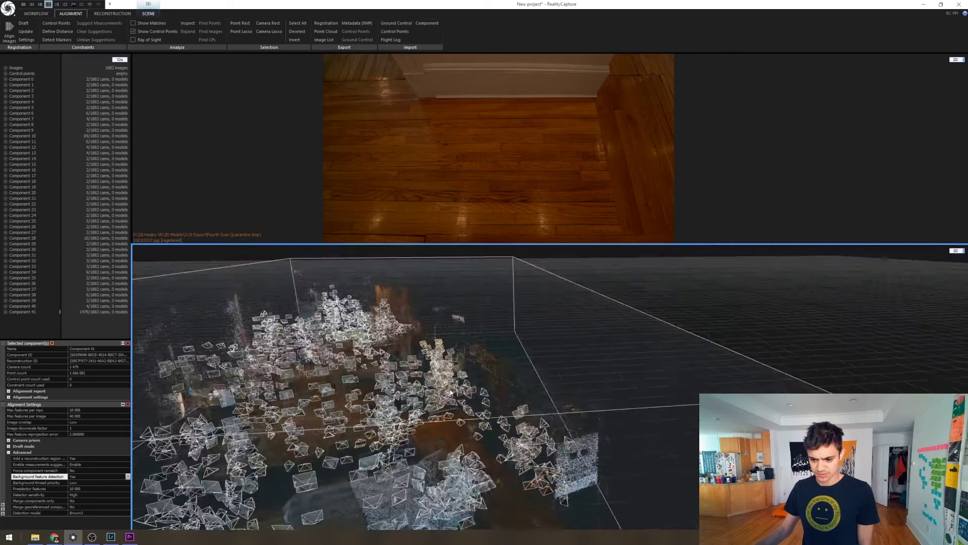
{"action": "left_click_drag", "start_coordinate": [517, 474], "coordinate": [543, 448]}
Step: Disable Alignment Cameras in the SCENE tab and orbit the room's point cloud around the bed
{"action": "left_click", "coordinate": [148, 14]}
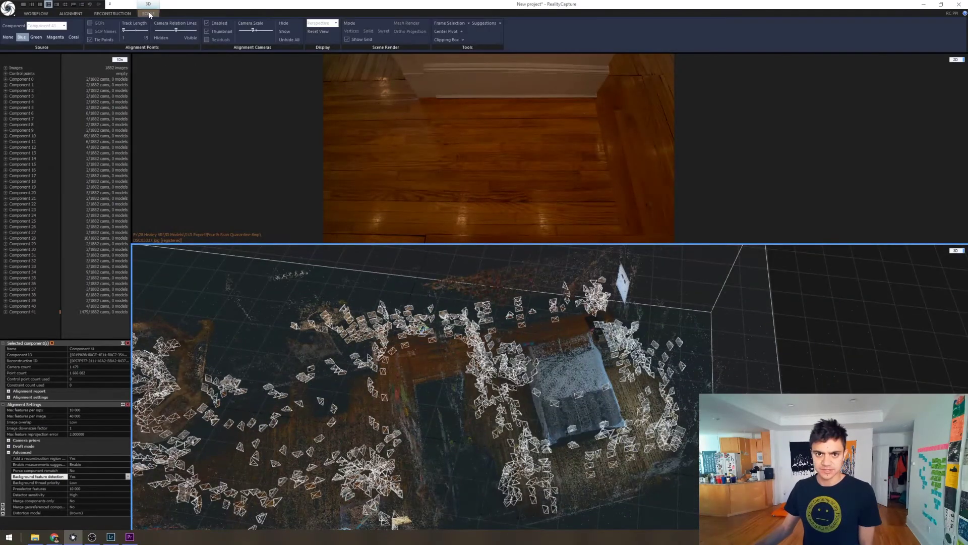
{"action": "left_click", "coordinate": [206, 23]}
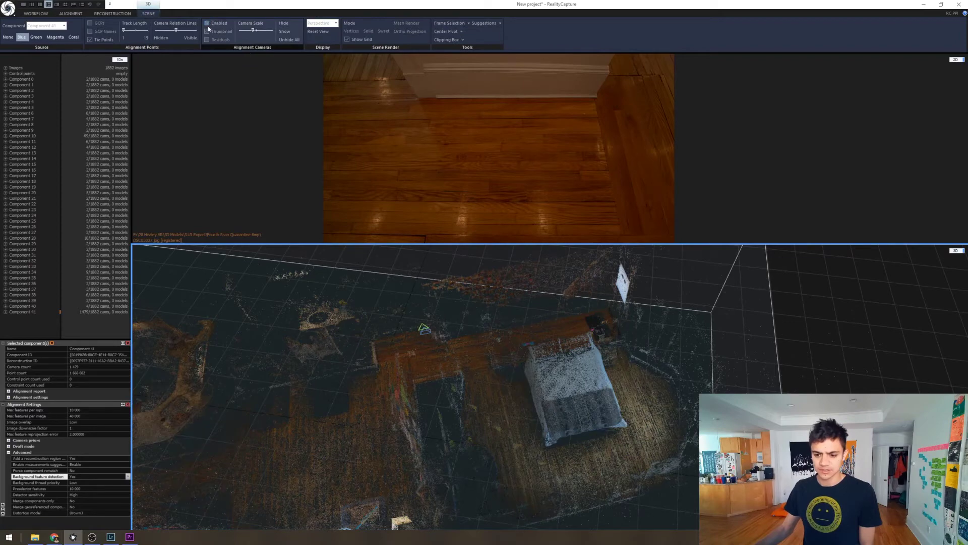
{"action": "left_click_drag", "start_coordinate": [444, 328], "coordinate": [559, 360]}
{"action": "scroll", "coordinate": [559, 355], "scroll_direction": "up", "scroll_amount": 8}
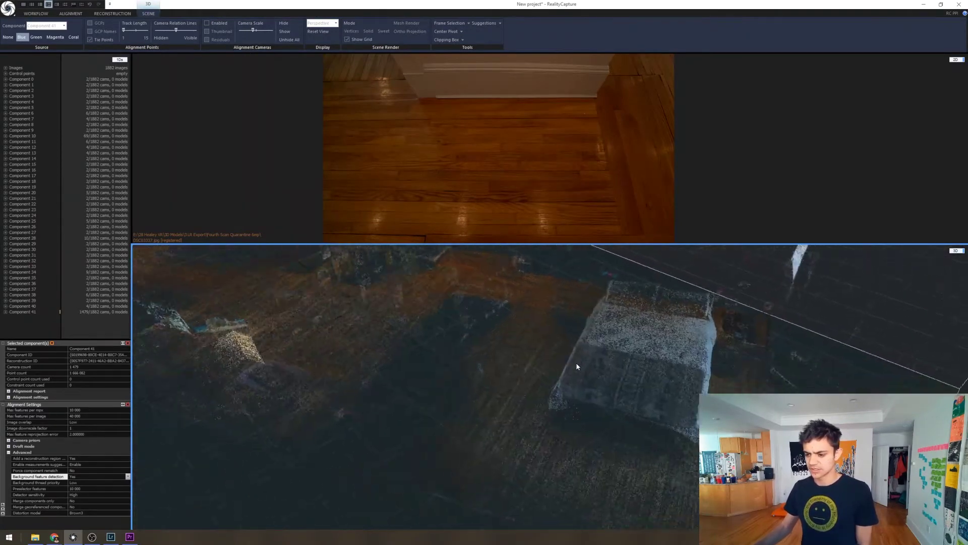
{"action": "left_click_drag", "start_coordinate": [609, 390], "coordinate": [672, 368]}
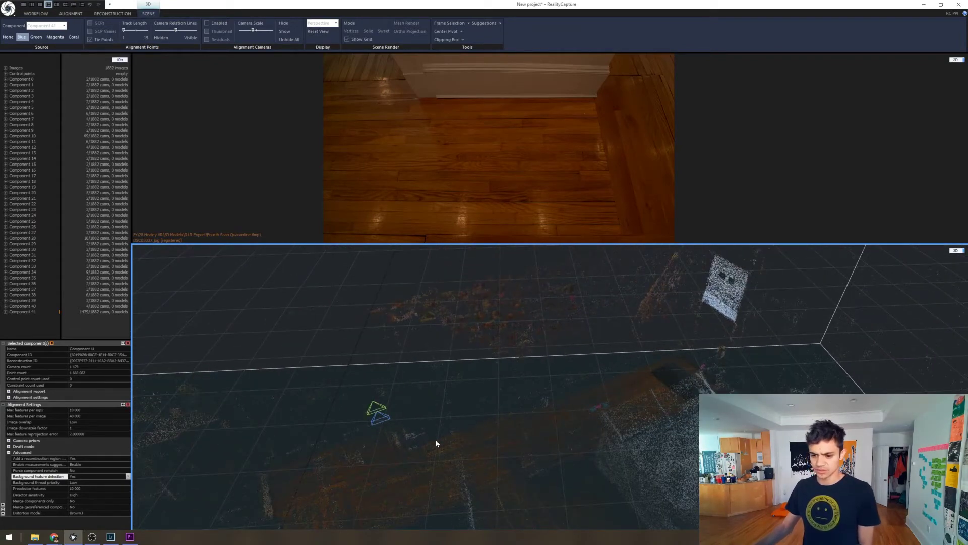
{"action": "left_click_drag", "start_coordinate": [437, 442], "coordinate": [391, 315]}
{"action": "left_click_drag", "start_coordinate": [531, 412], "coordinate": [527, 441]}
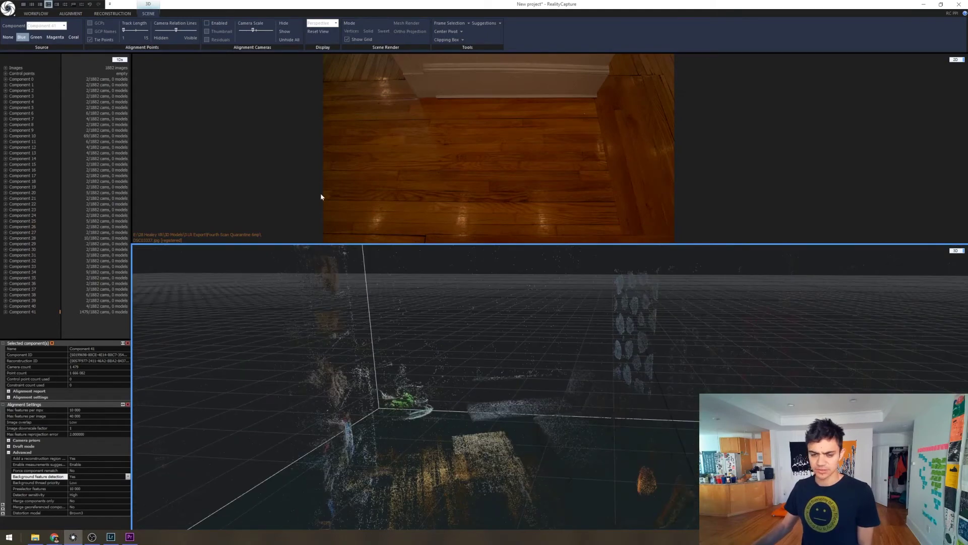
Step: Show cameras as tiny thumbnails with reduced Camera Scale and orbit among them
{"action": "left_click", "coordinate": [208, 23]}
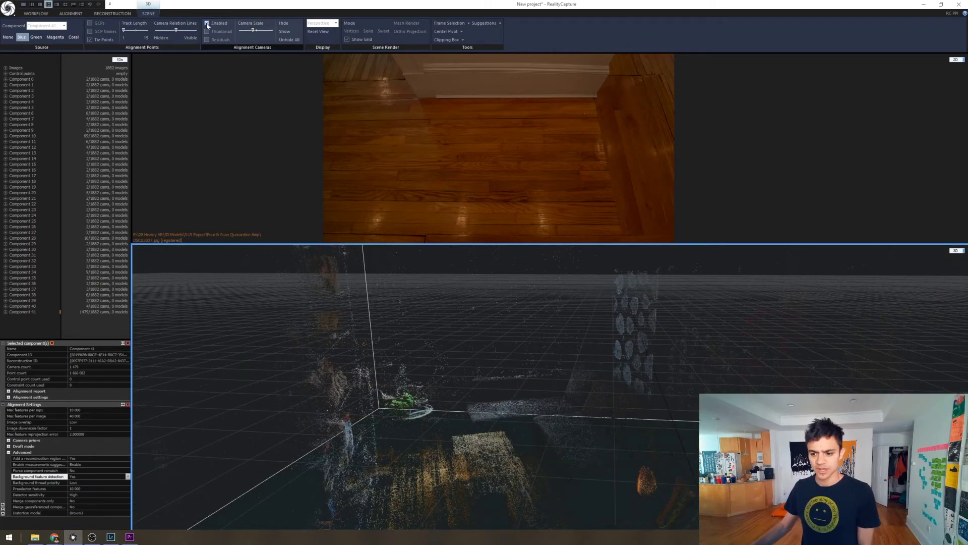
{"action": "left_click", "coordinate": [207, 32]}
{"action": "left_click_drag", "start_coordinate": [253, 30], "coordinate": [242, 31]}
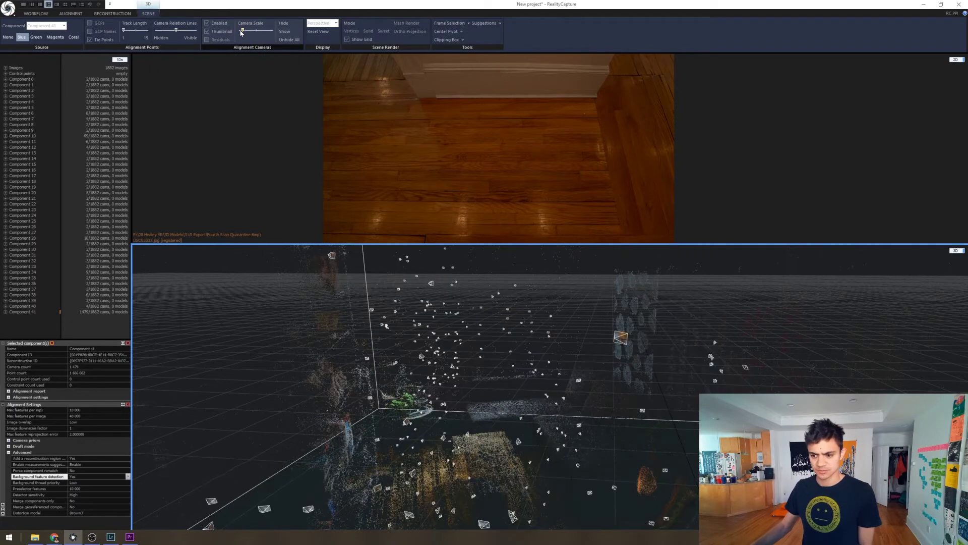
{"action": "left_click_drag", "start_coordinate": [592, 364], "coordinate": [522, 109]}
{"action": "left_click_drag", "start_coordinate": [507, 149], "coordinate": [586, 418]}
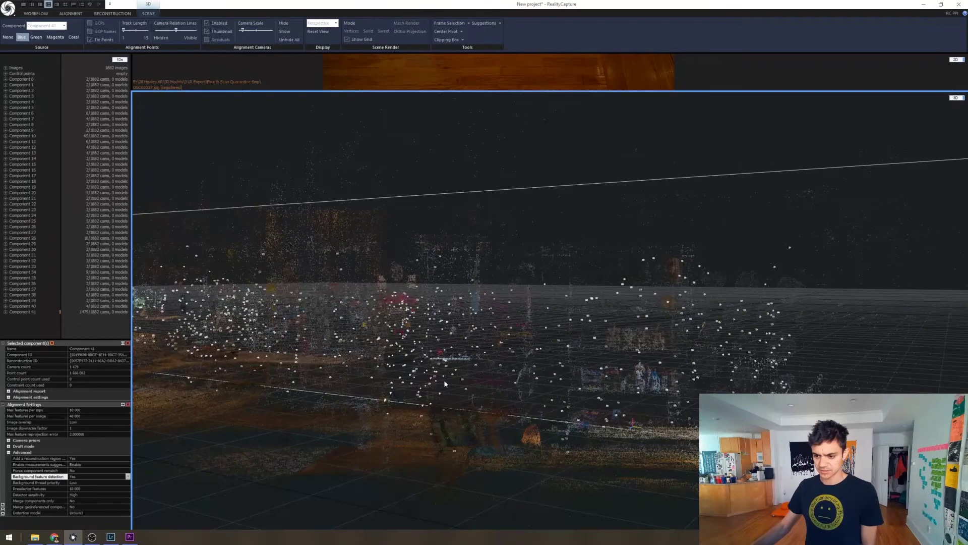
{"action": "left_click_drag", "start_coordinate": [444, 385], "coordinate": [499, 378]}
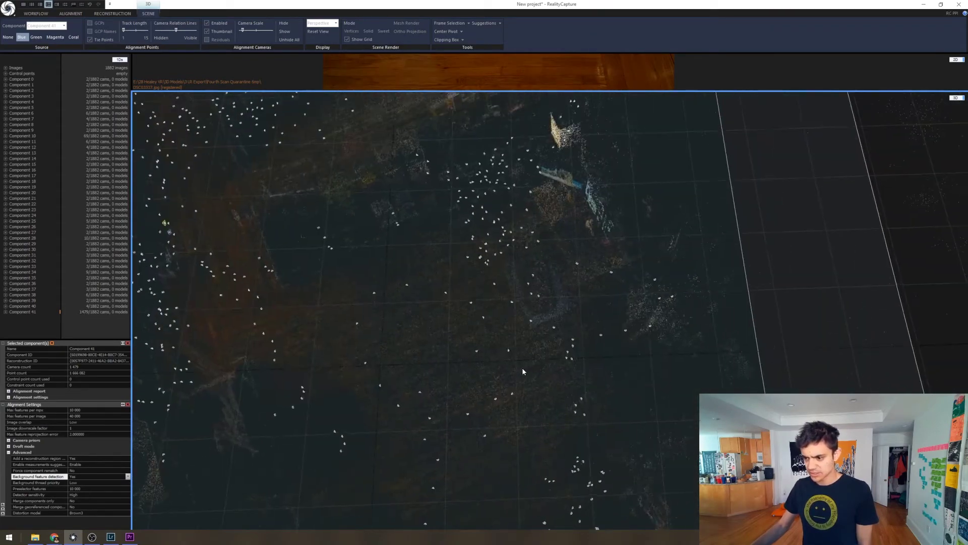
Step: Orbit the room from oblique and top-down angles, then load Component 10
{"action": "left_click_drag", "start_coordinate": [523, 372], "coordinate": [542, 346]}
{"action": "left_click_drag", "start_coordinate": [498, 295], "coordinate": [489, 270]}
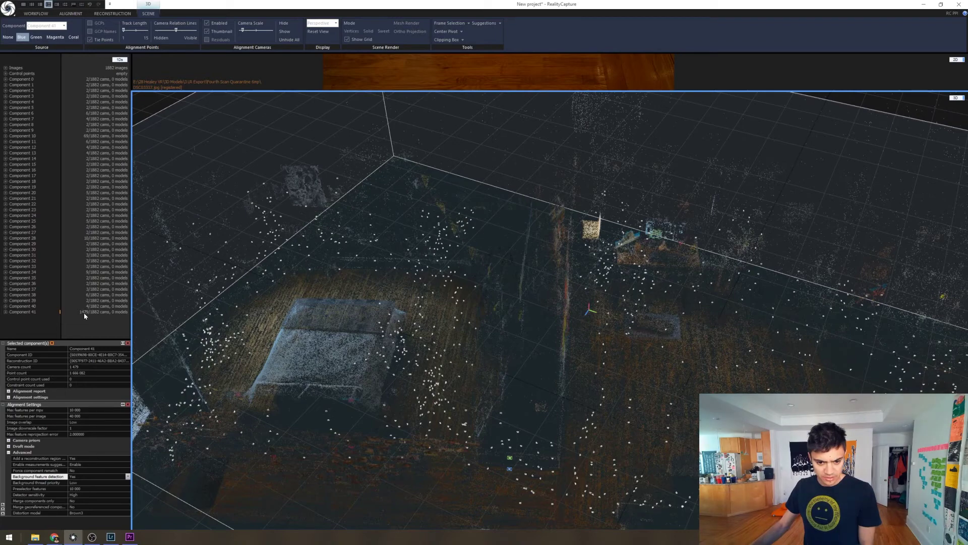
{"action": "left_click_drag", "start_coordinate": [308, 348], "coordinate": [594, 342]}
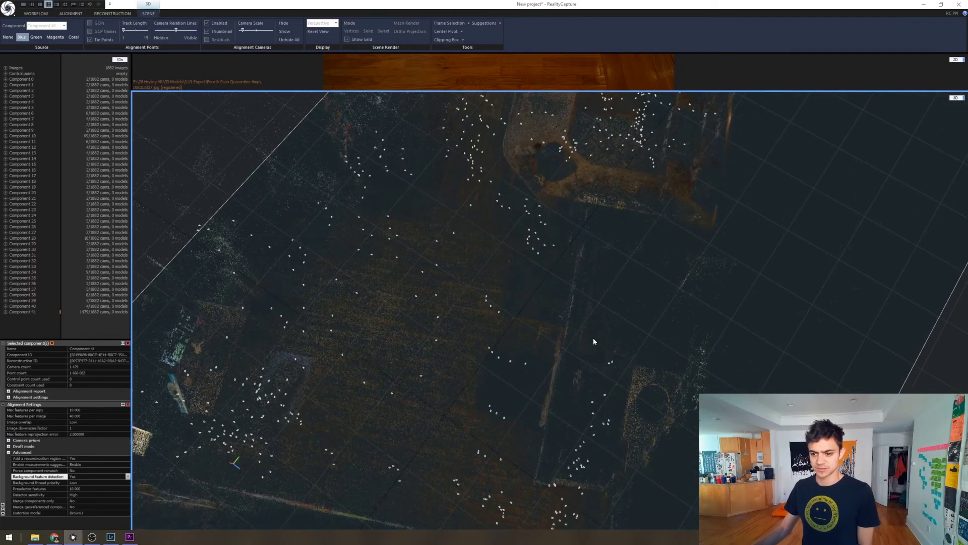
{"action": "left_click_drag", "start_coordinate": [527, 313], "coordinate": [380, 361]}
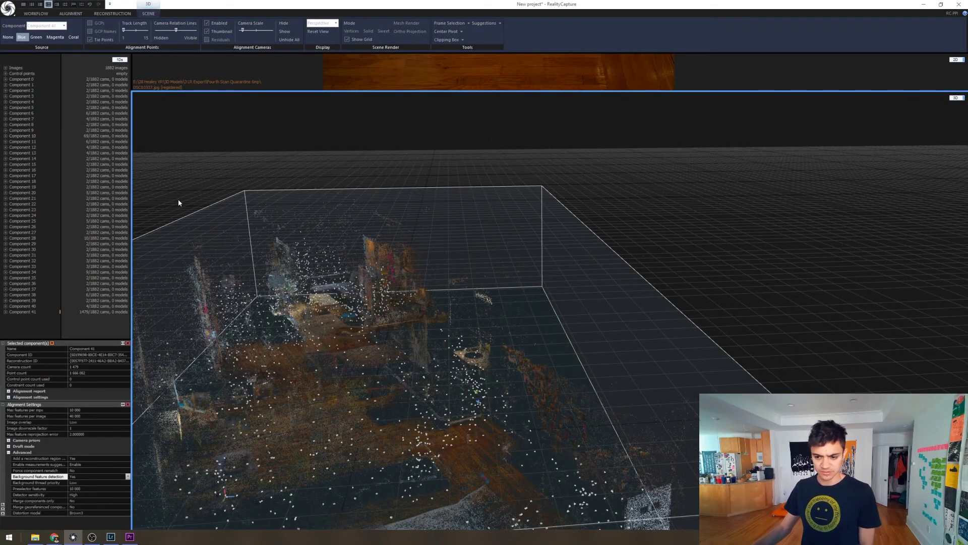
{"action": "left_click", "coordinate": [21, 136]}
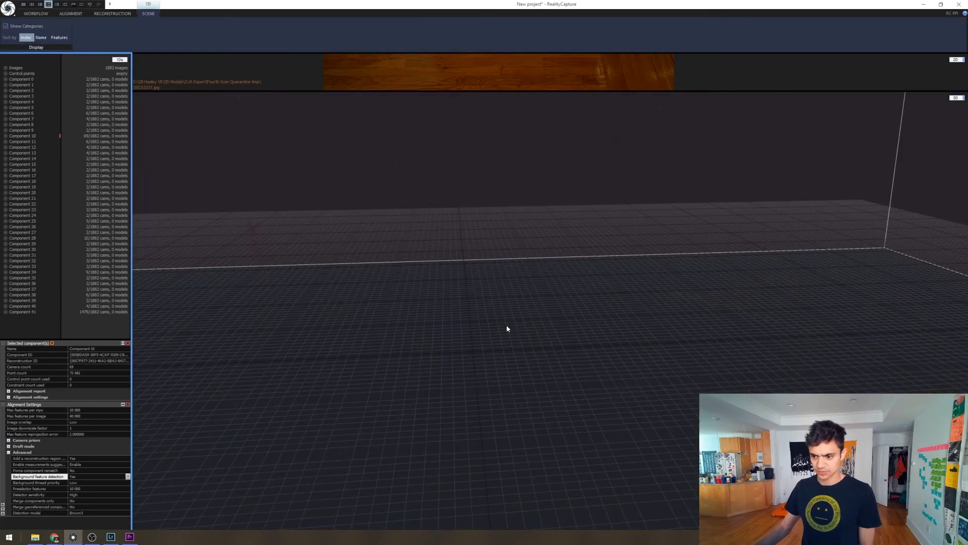